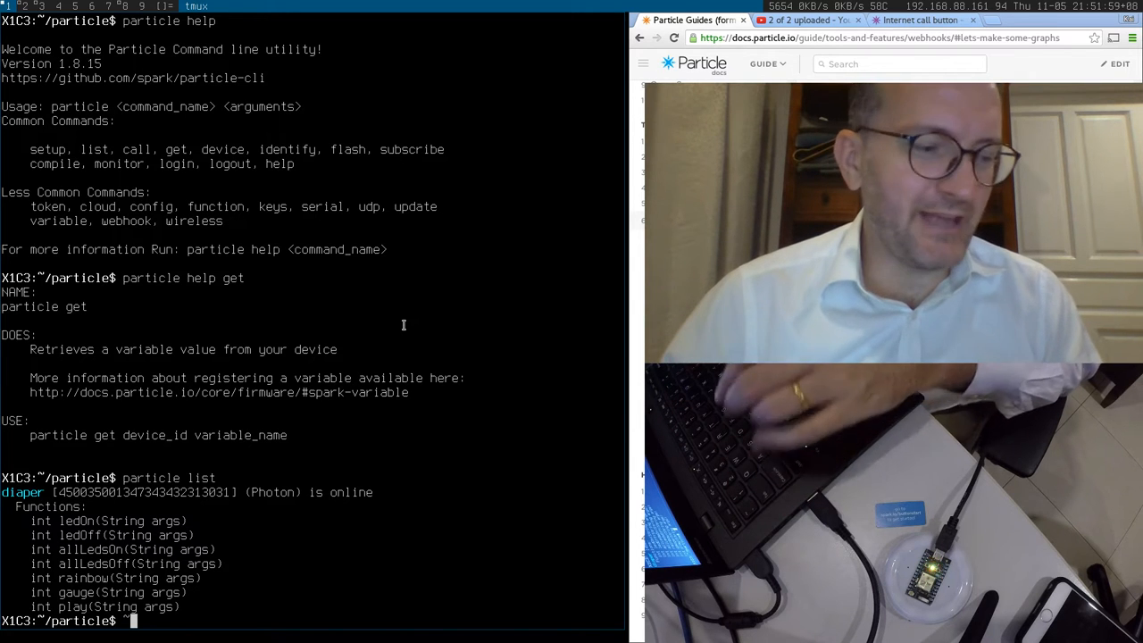
Recall 'particle subscribe mine' from history and start streaming my devices' events
key("BackSpace")
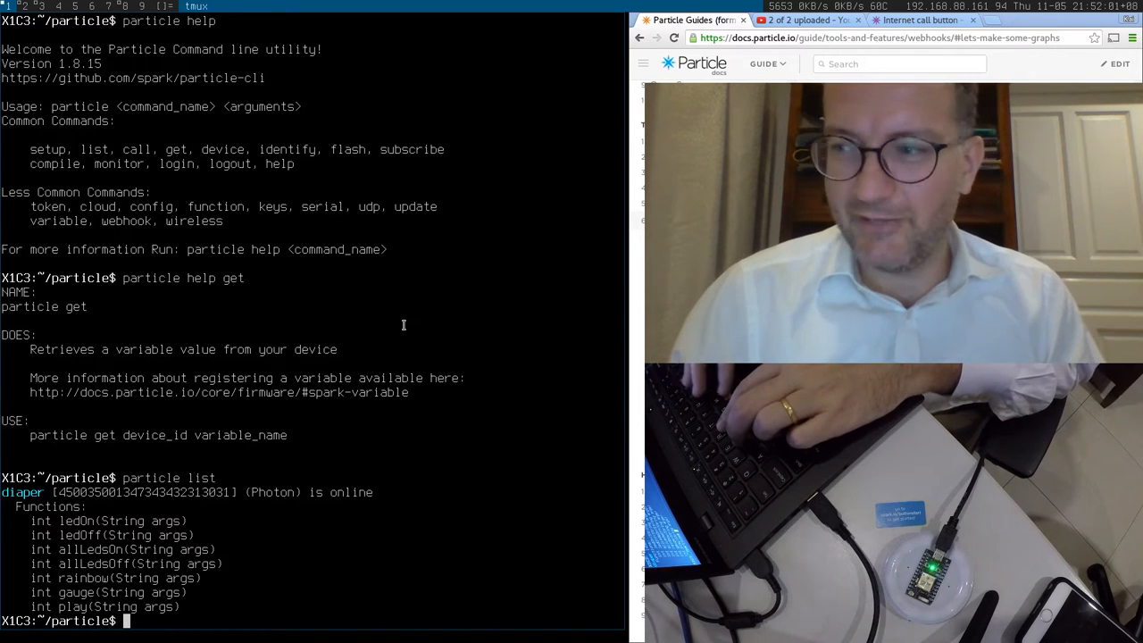
type("r")
key("ctrl+r")
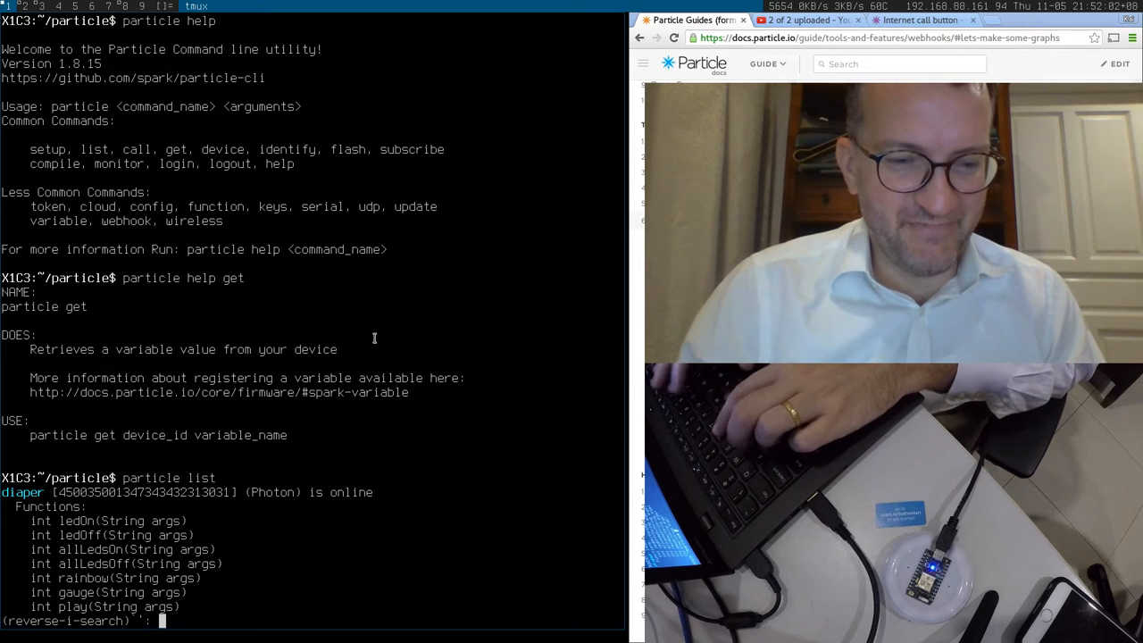
type("sub")
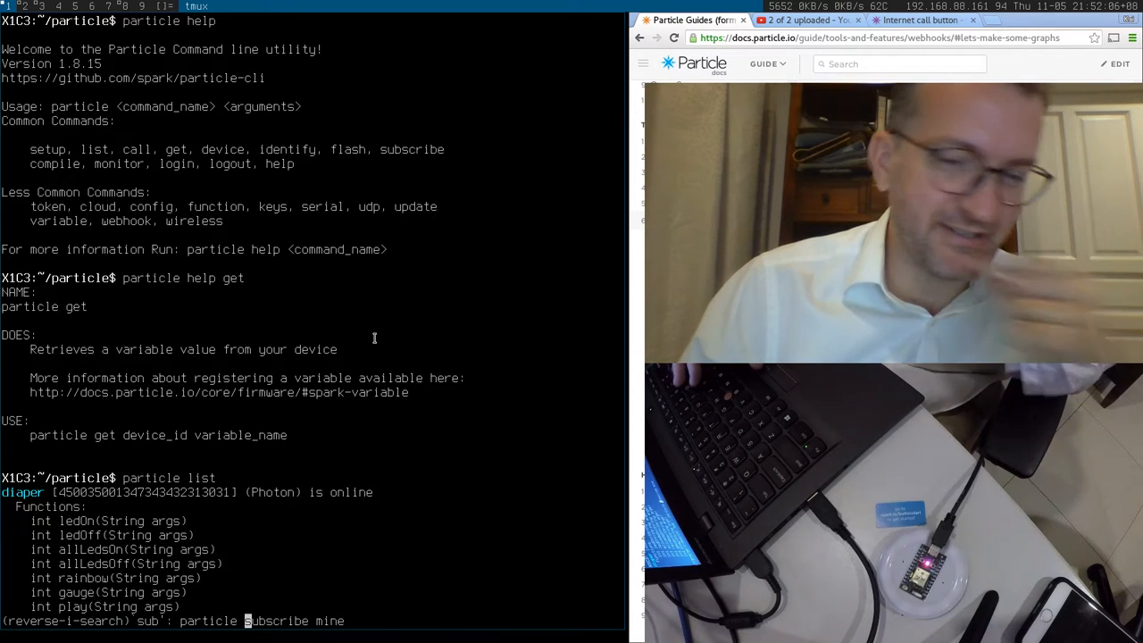
key("Escape")
key("Return")
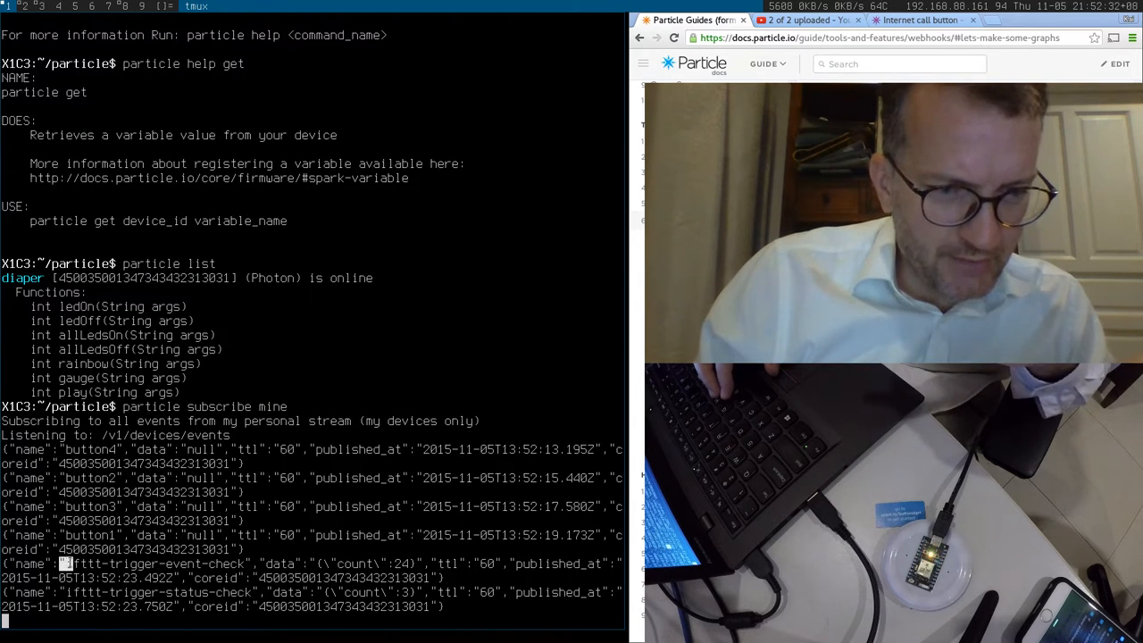
Highlight the ifttt-trigger-event-check event in the stream, then hand focus to the browser
mouse_move(66, 564)
left_mouse_down()
mouse_move(208, 578)
mouse_move(249, 564)
left_mouse_up()
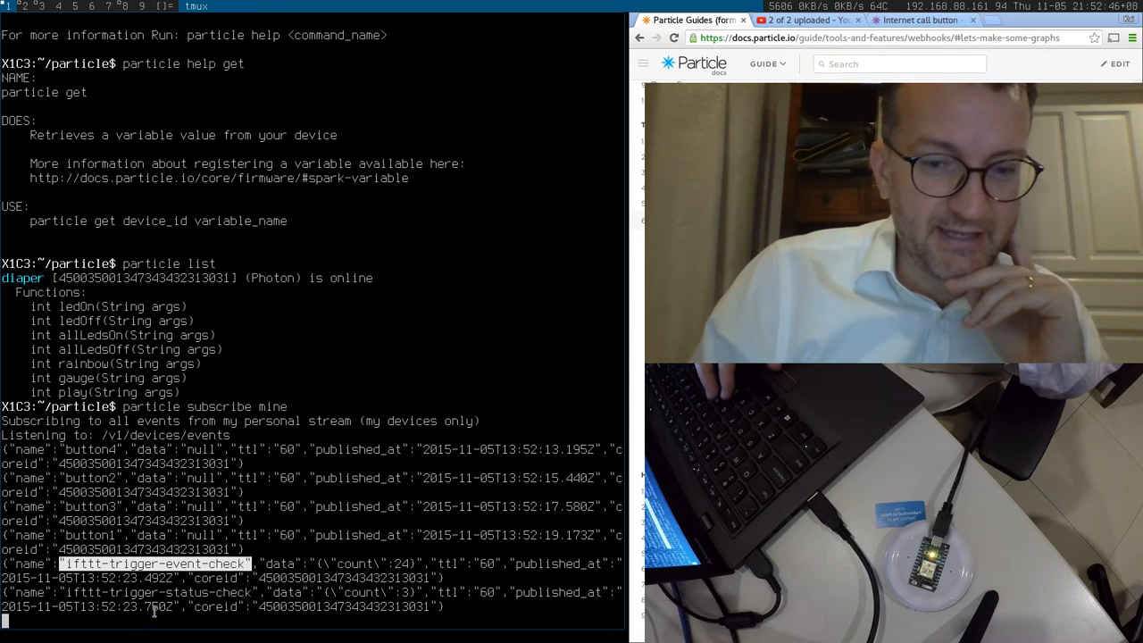
left_click(73, 554)
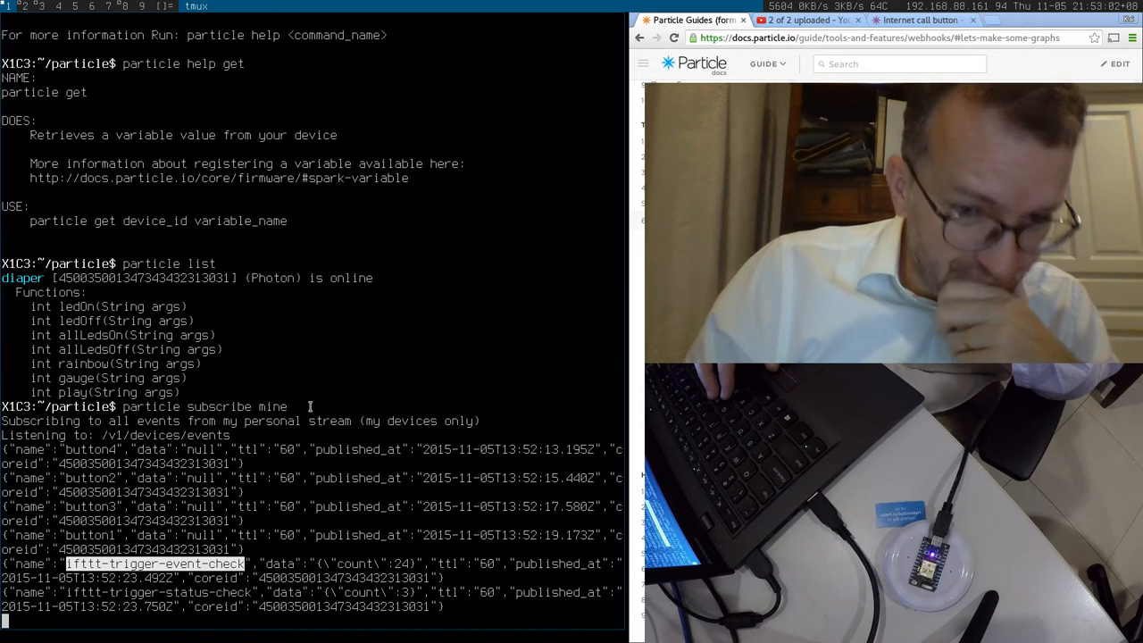
key("Return")
key("Return")
key("Return")
key("Return")
key("Return")
key("Return")
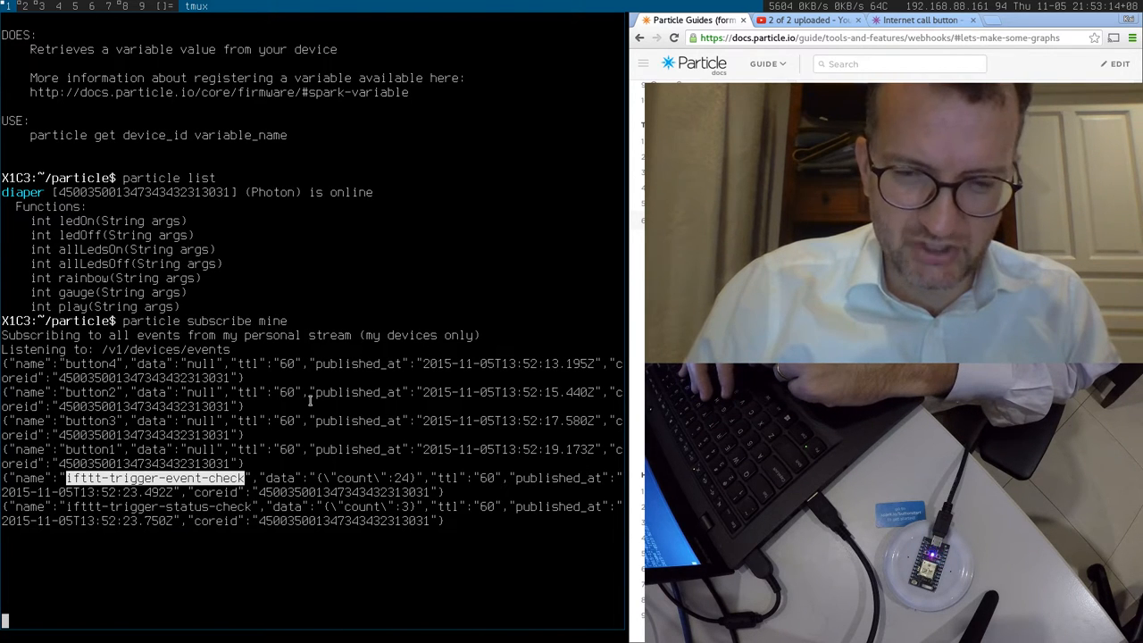
key("alt+Tab")
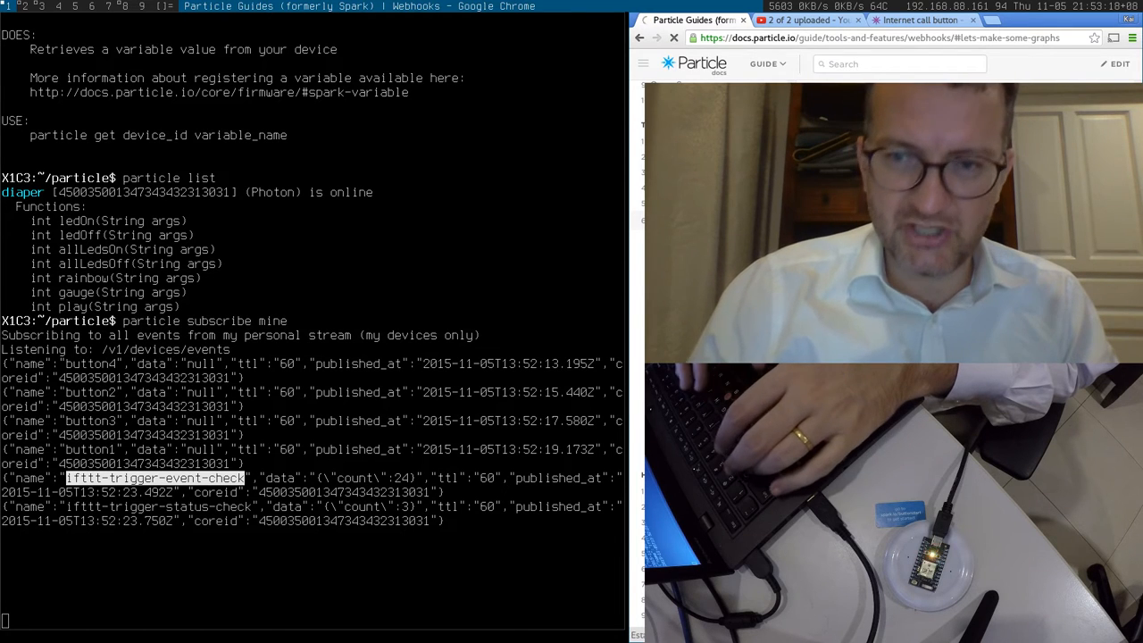
Browse the product guide pages: Designing your own PCB, mobile app, web app, authentication
key("super+Return")
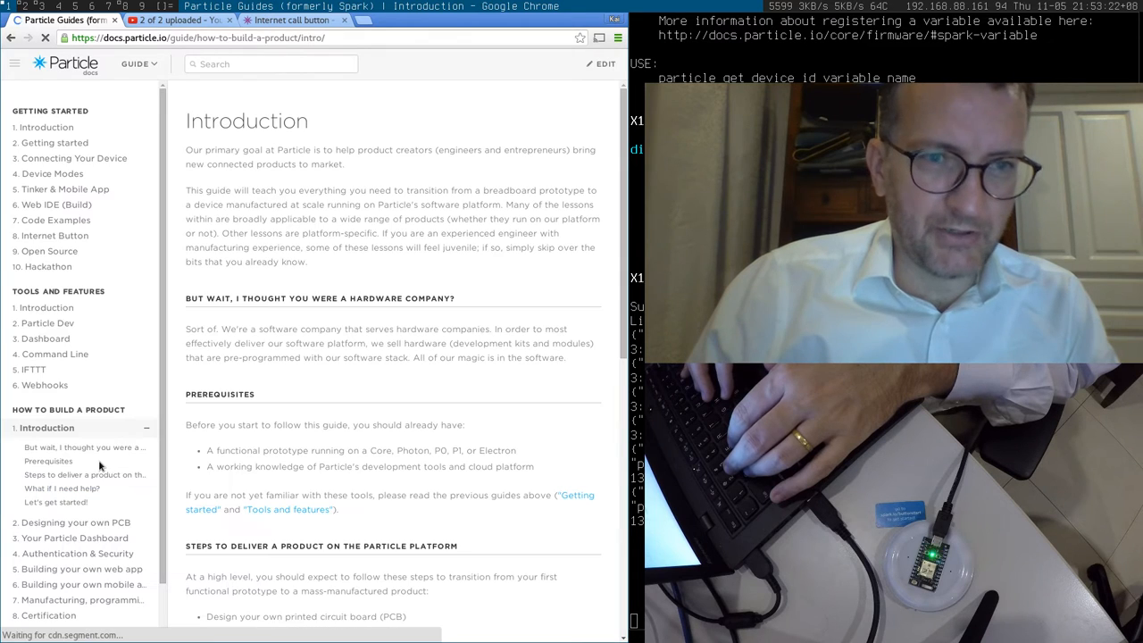
left_click(53, 524)
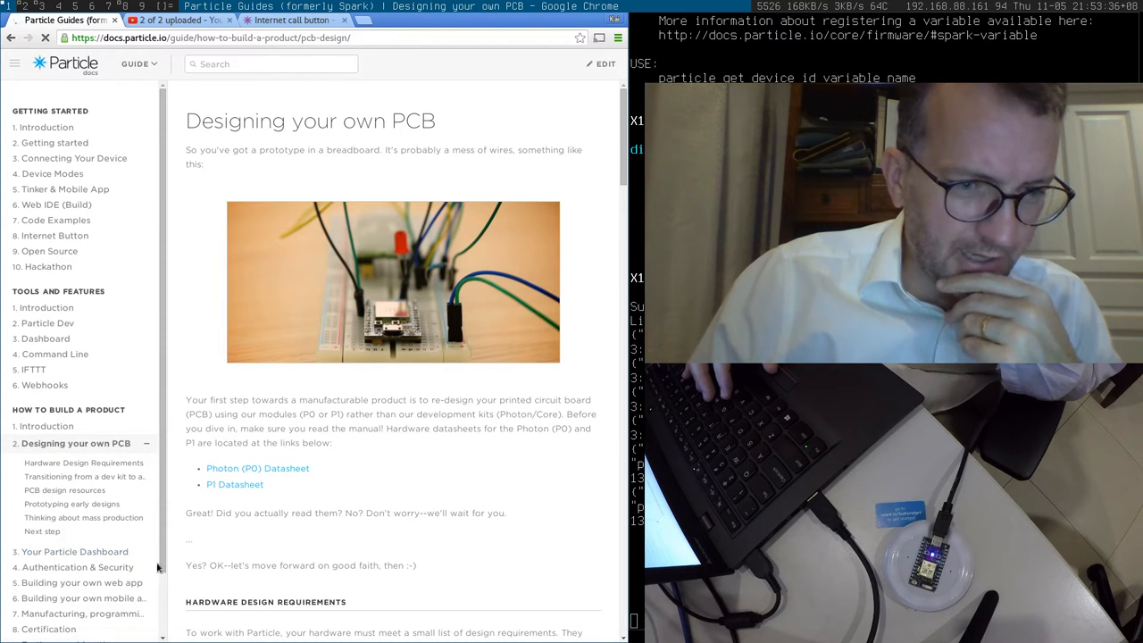
scroll(158, 567, "down", 3)
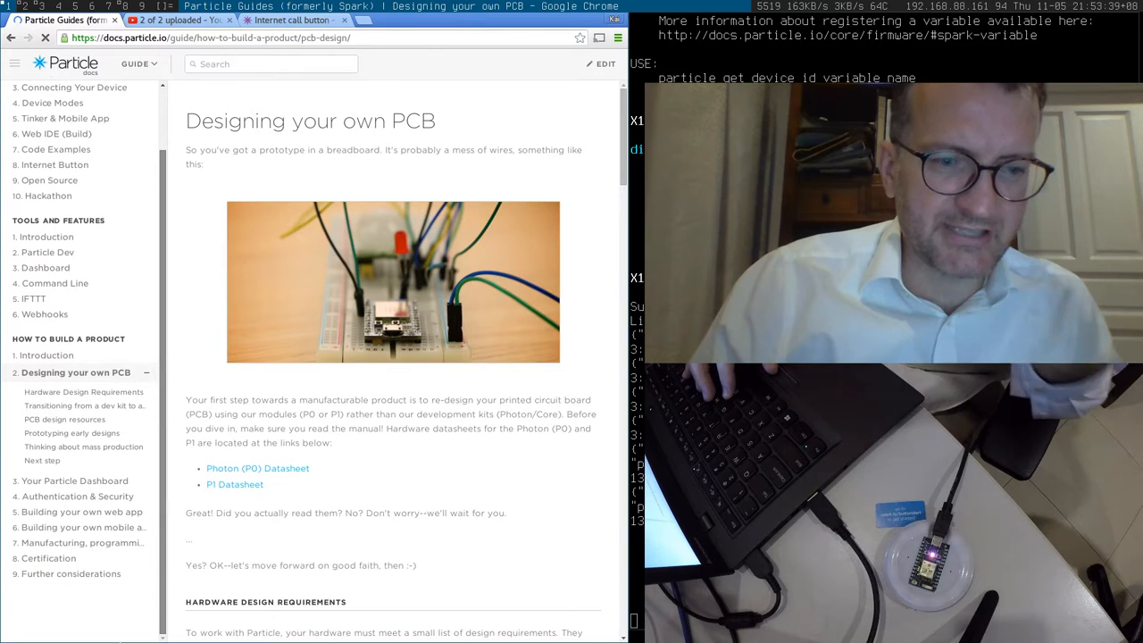
left_click(31, 529)
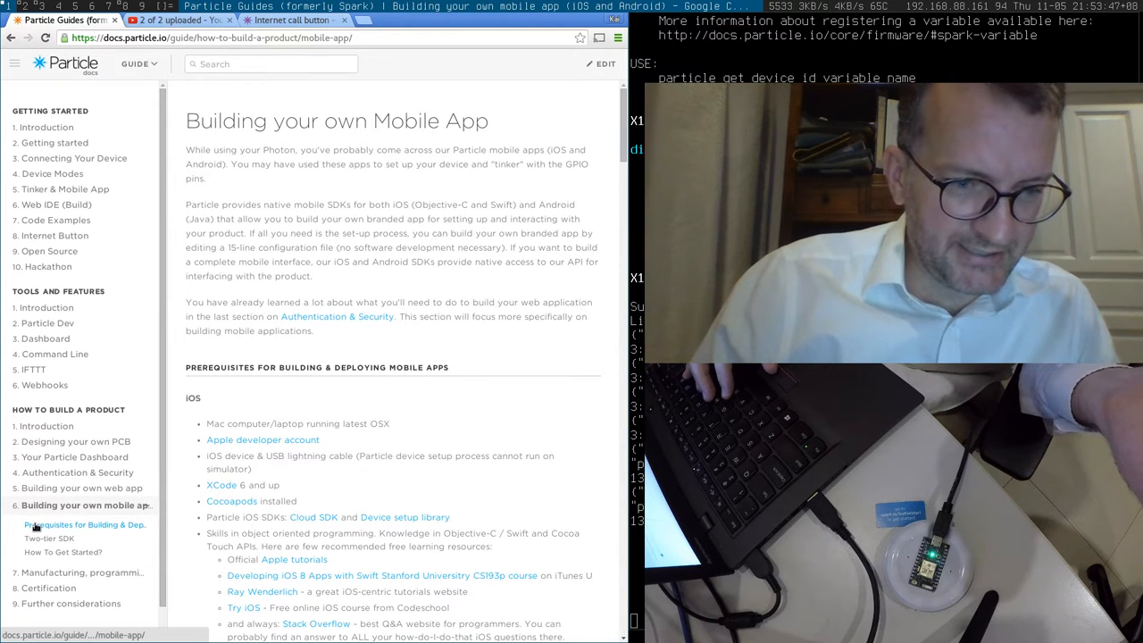
left_click(49, 486)
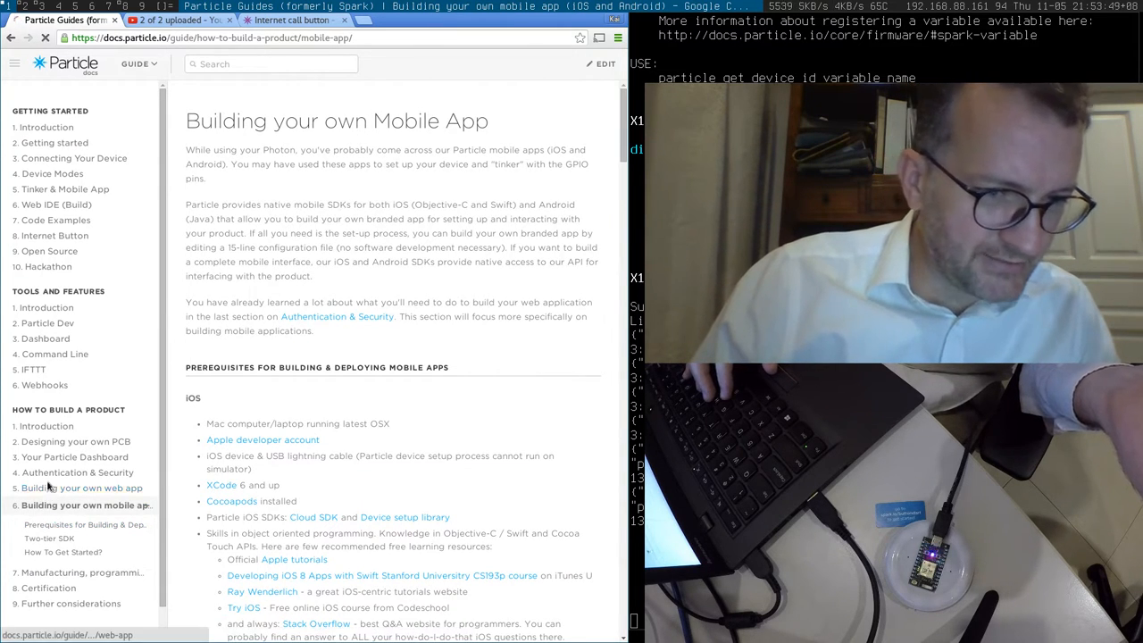
left_click(49, 479)
Stop the event subscription and rerun 'particle call <id> rainbow 5' from history
key("super+Return")
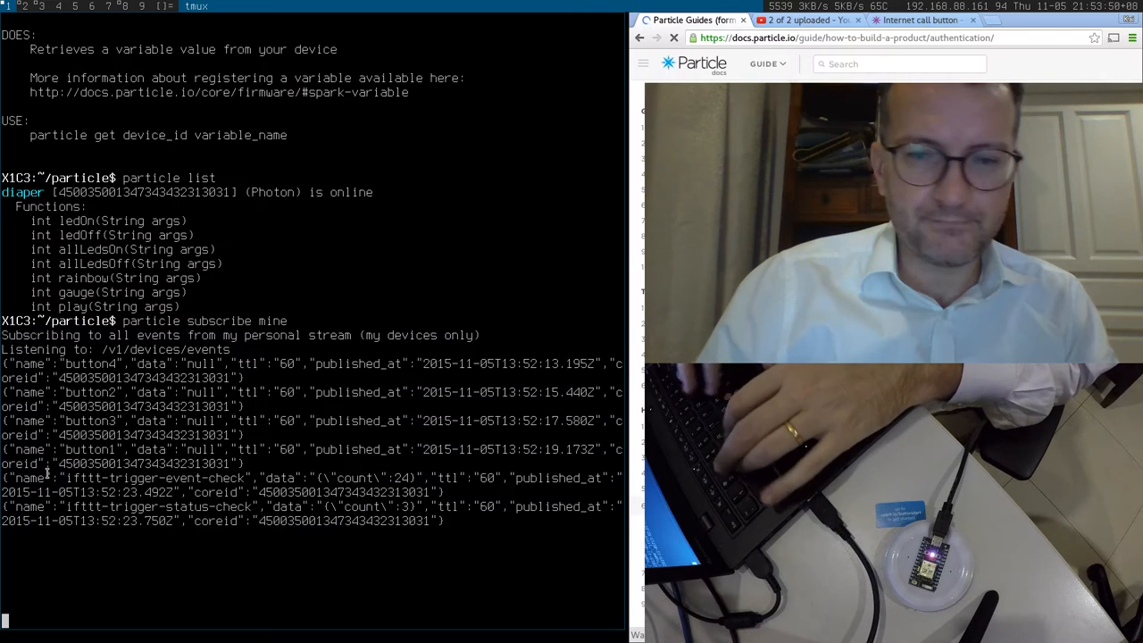
key("ctrl+c")
key("ctrl+r")
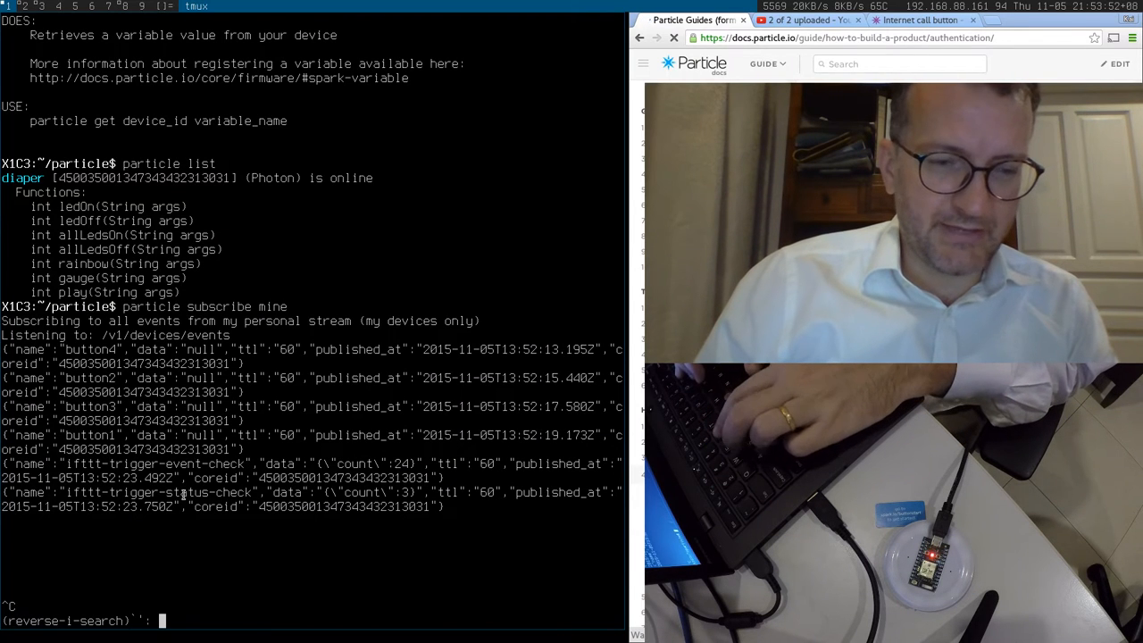
type("rain")
key("Return")
type("h")
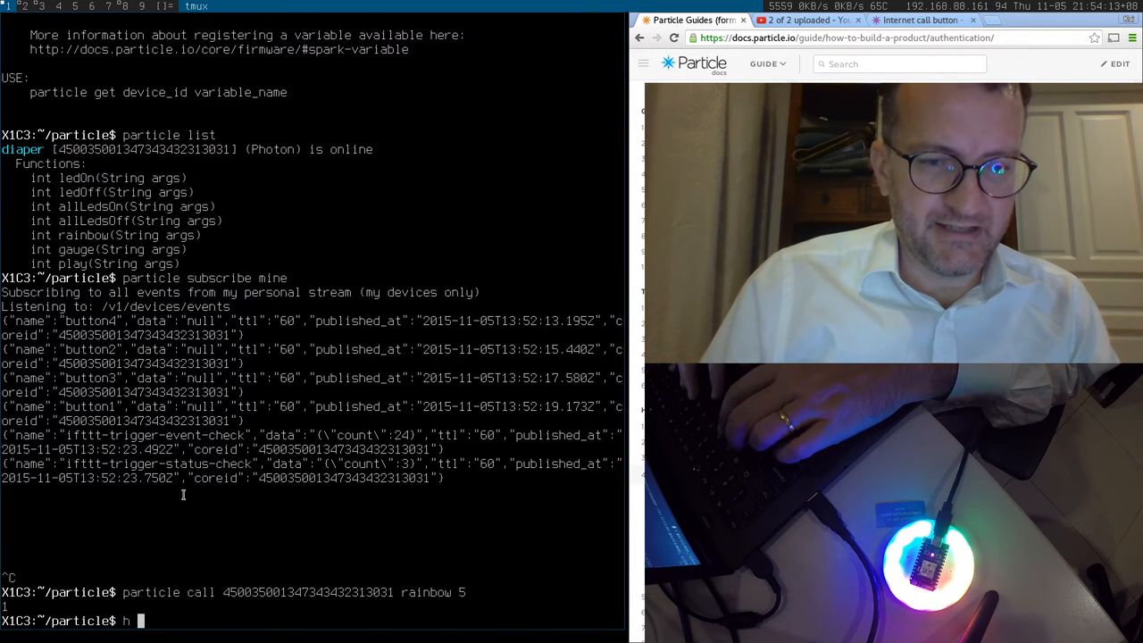
type("particle$ h parti")
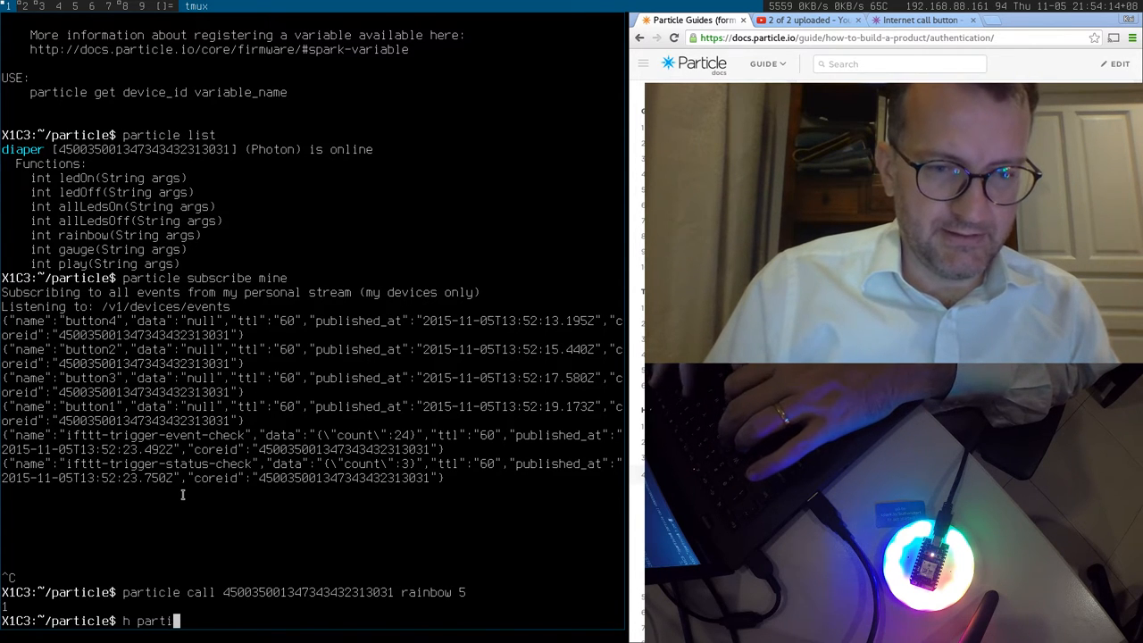
type("cle | pla")
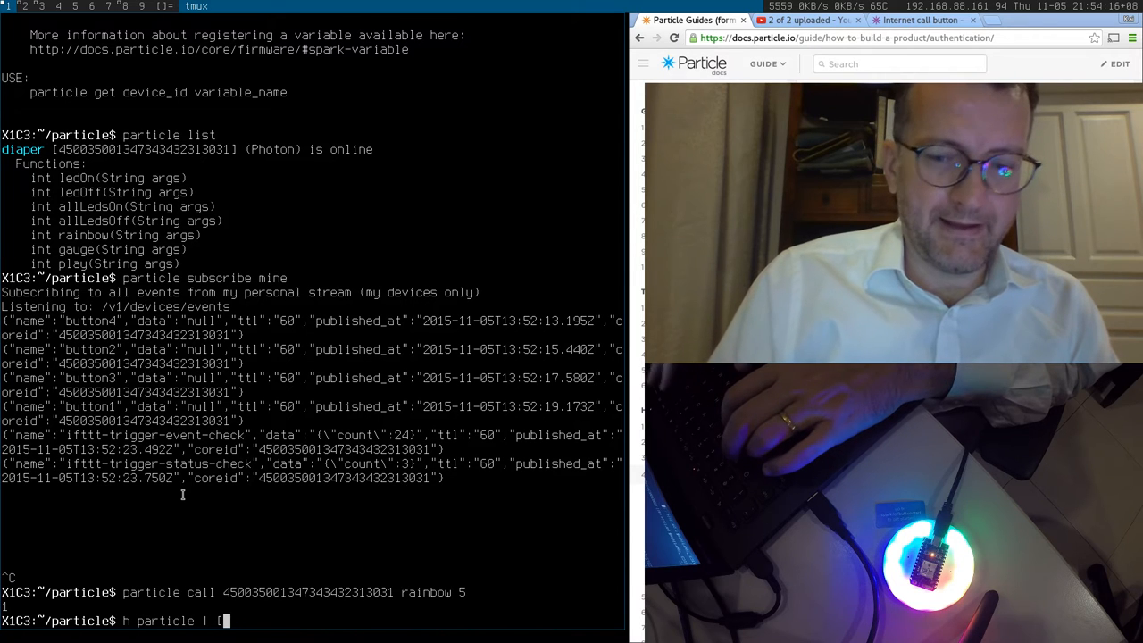
type("y")
Grep shell history for particle play calls and paste the melody play call at the prompt
key("Return")
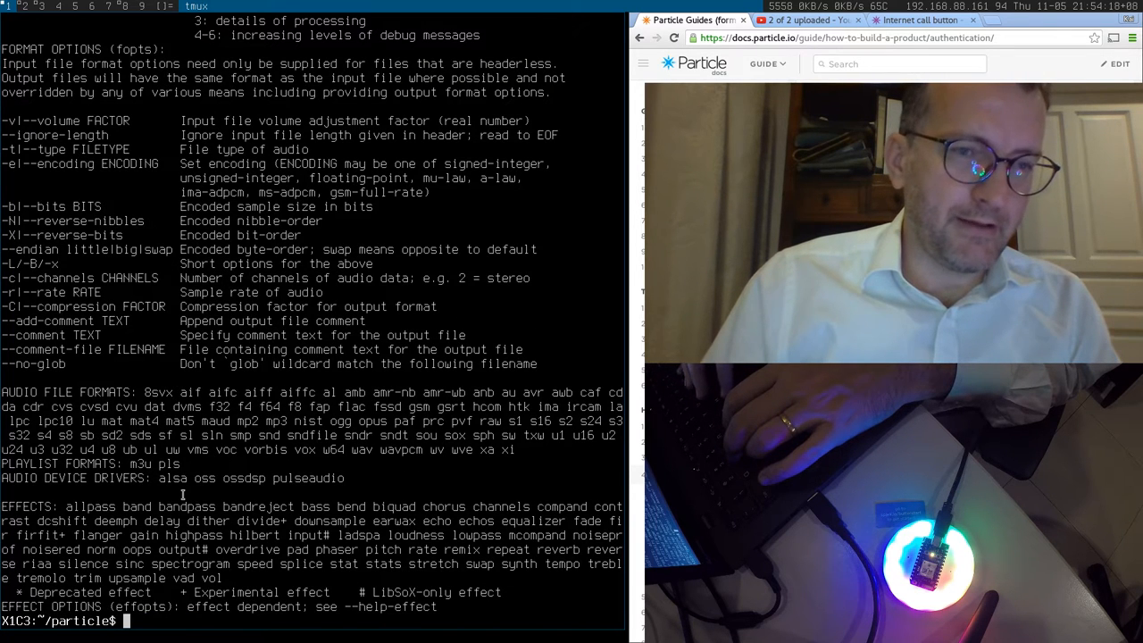
key("BackSpace")
key("BackSpace")
key("BackSpace")
type("grep play")
key("Return")
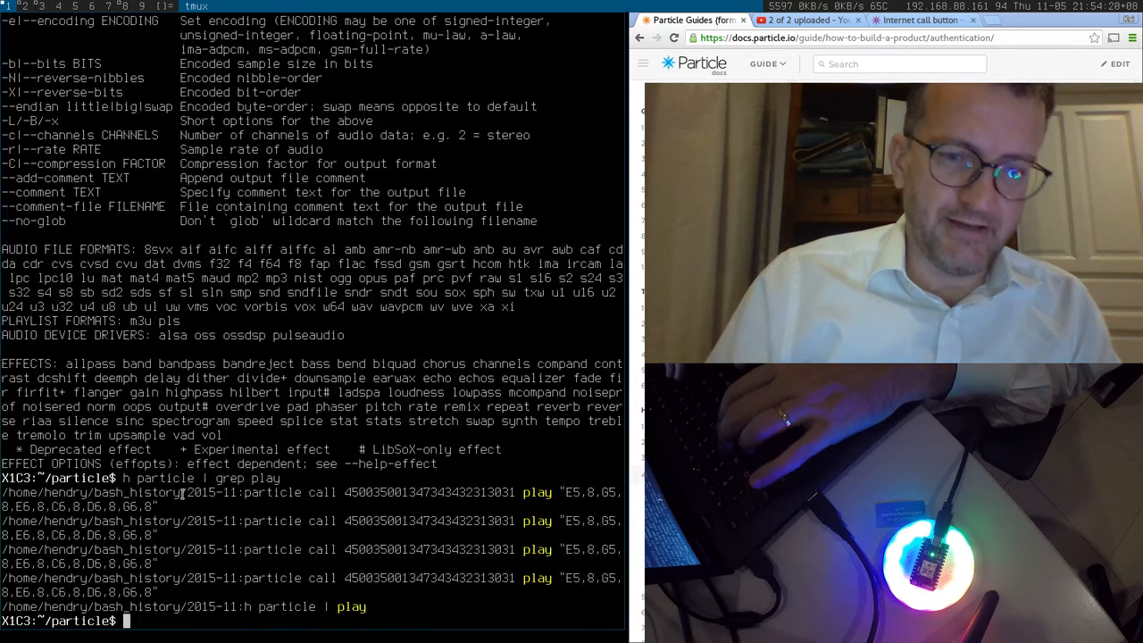
type("clear")
key("Return")
key("Up")
key("Up")
key("Return")
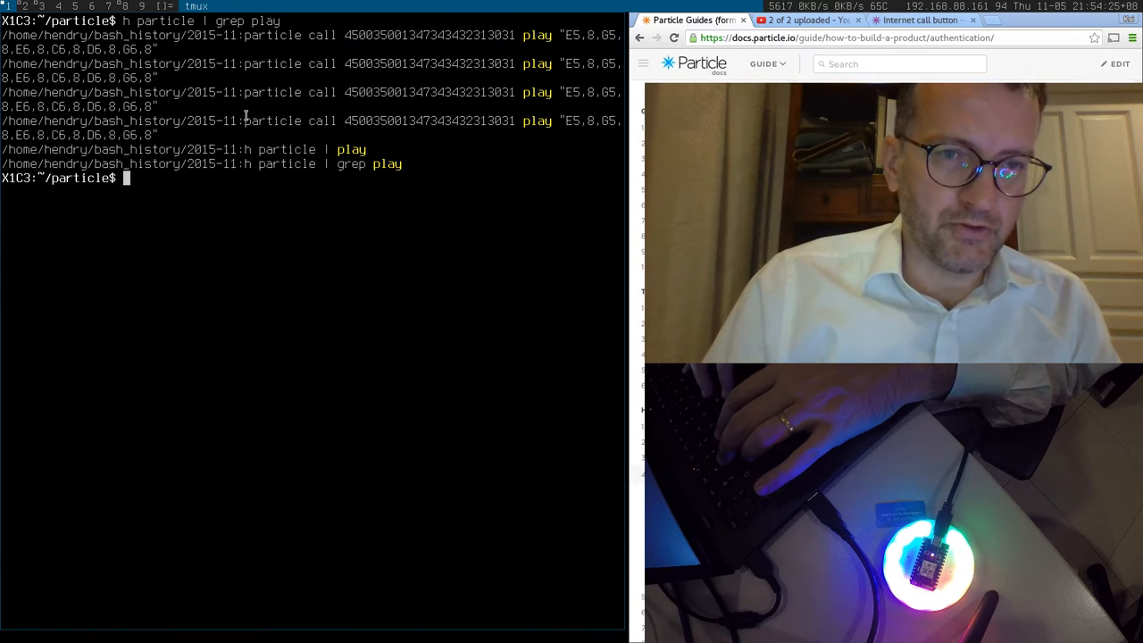
left_click_drag(245, 120, 158, 135)
middle_click(275, 212)
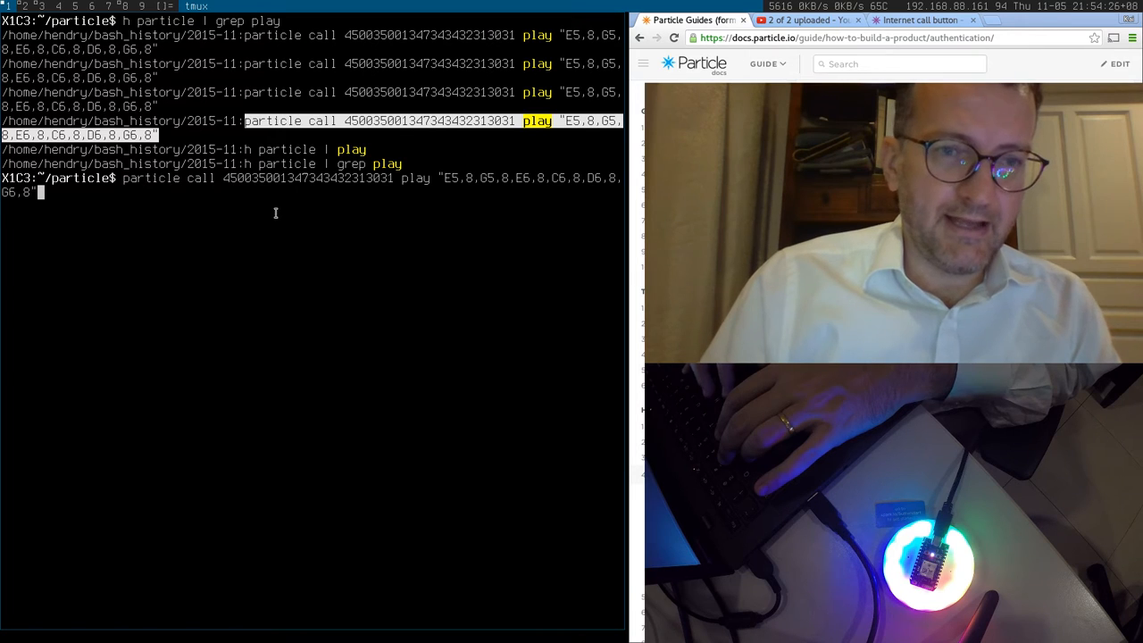
Load build.particle.io in a new browser tab, then return the terminal to the main pane
key("super+j")
key("ctrl+t")
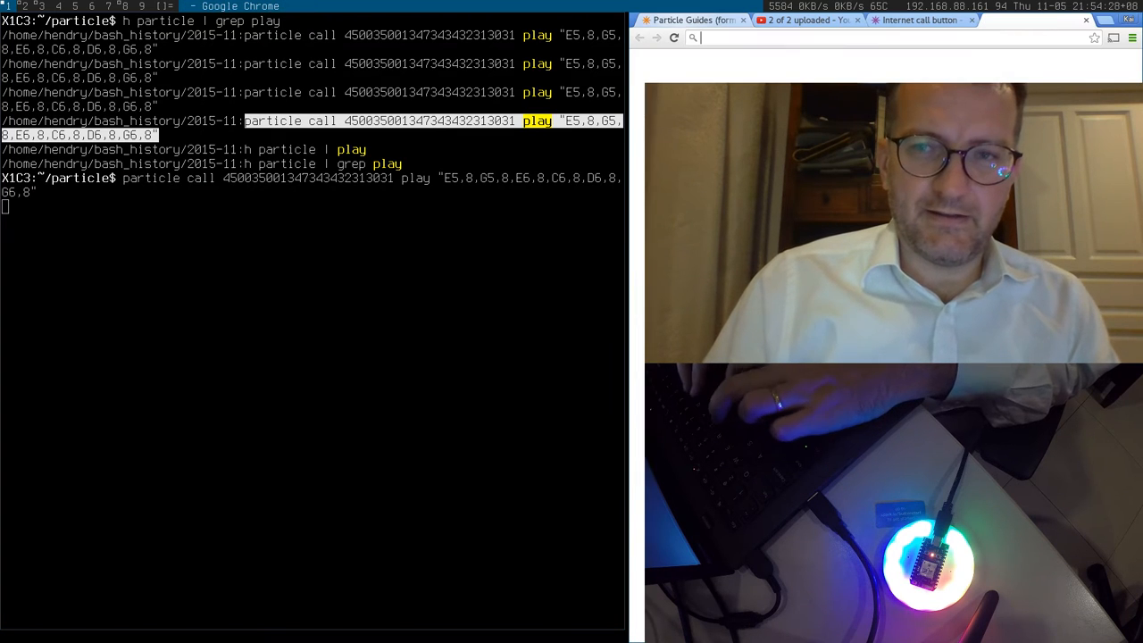
type("build.particle.io/build")
key("Down")
key("Return")
key("Up")
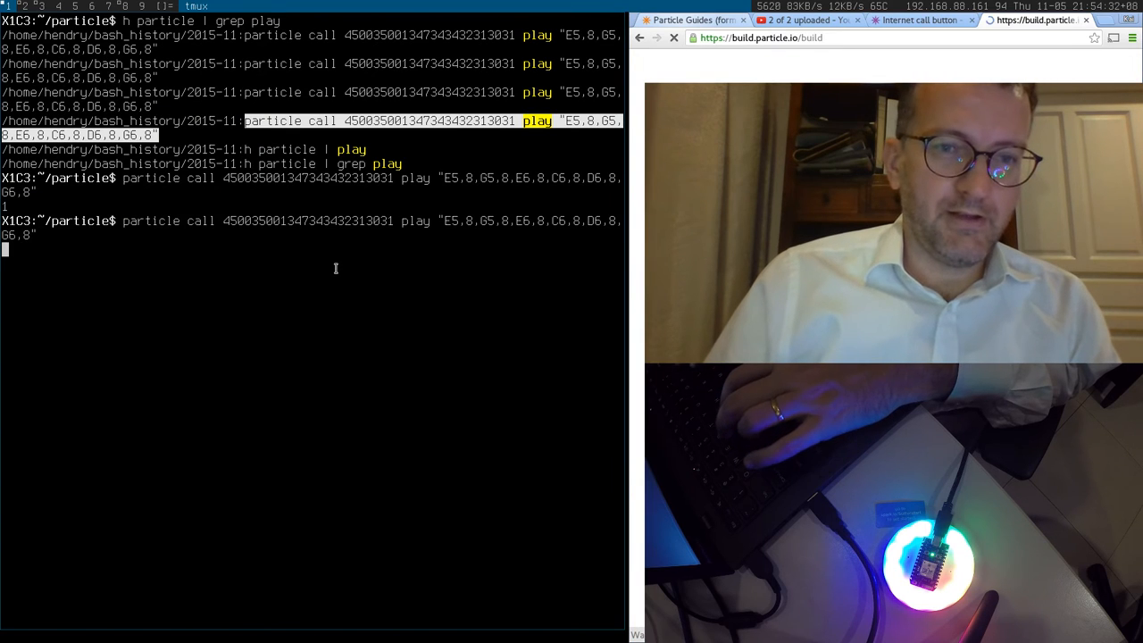
key("super+Return")
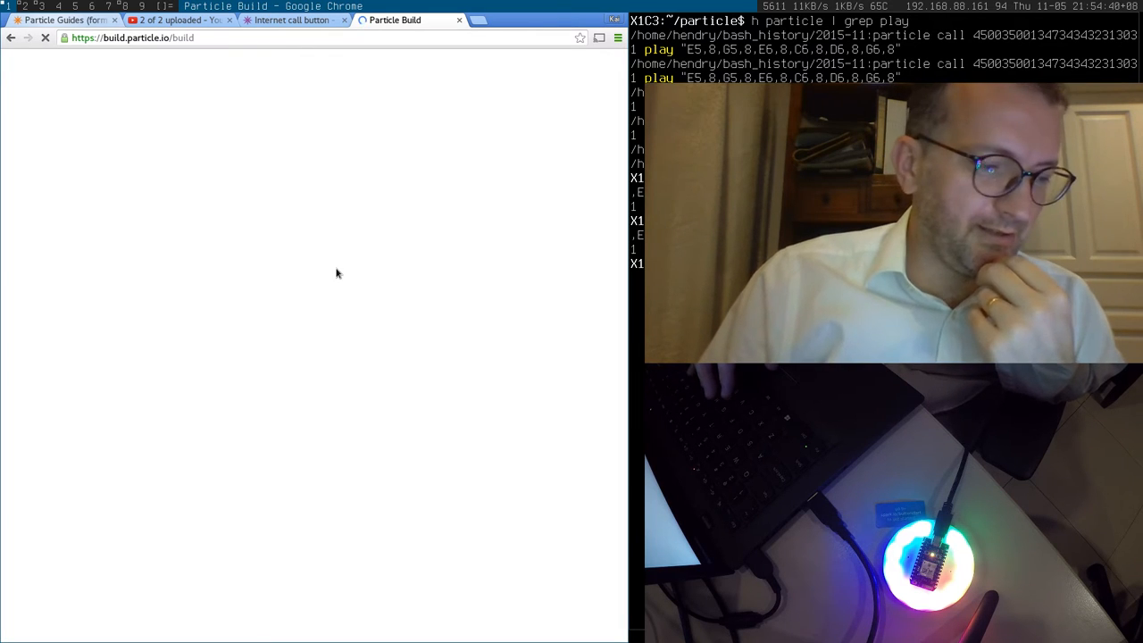
key("super+j")
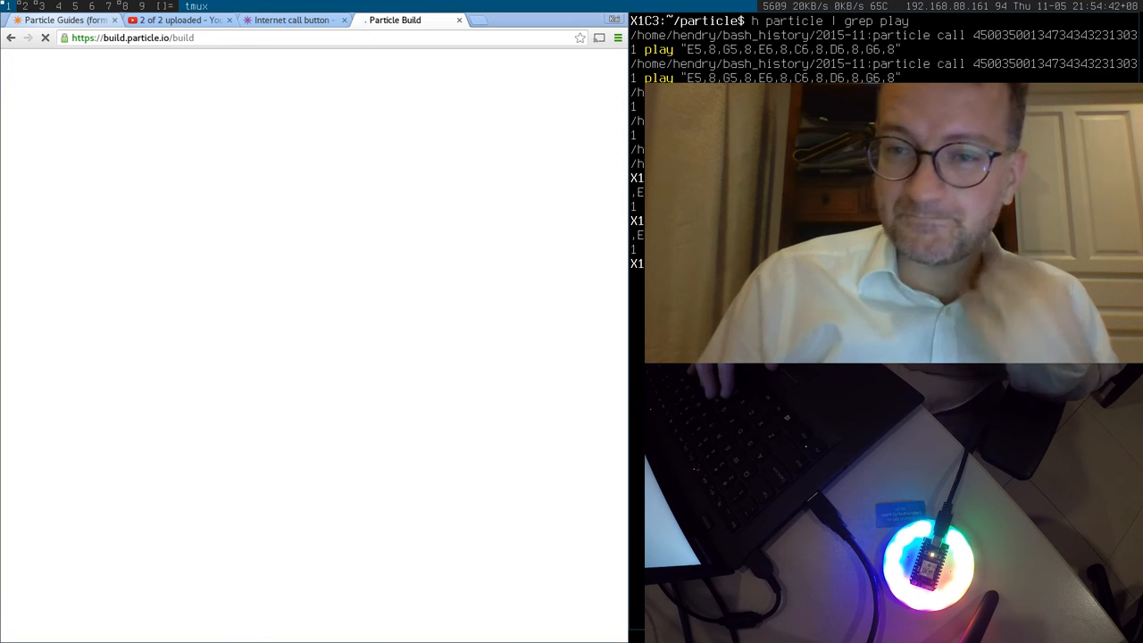
key("super+Return")
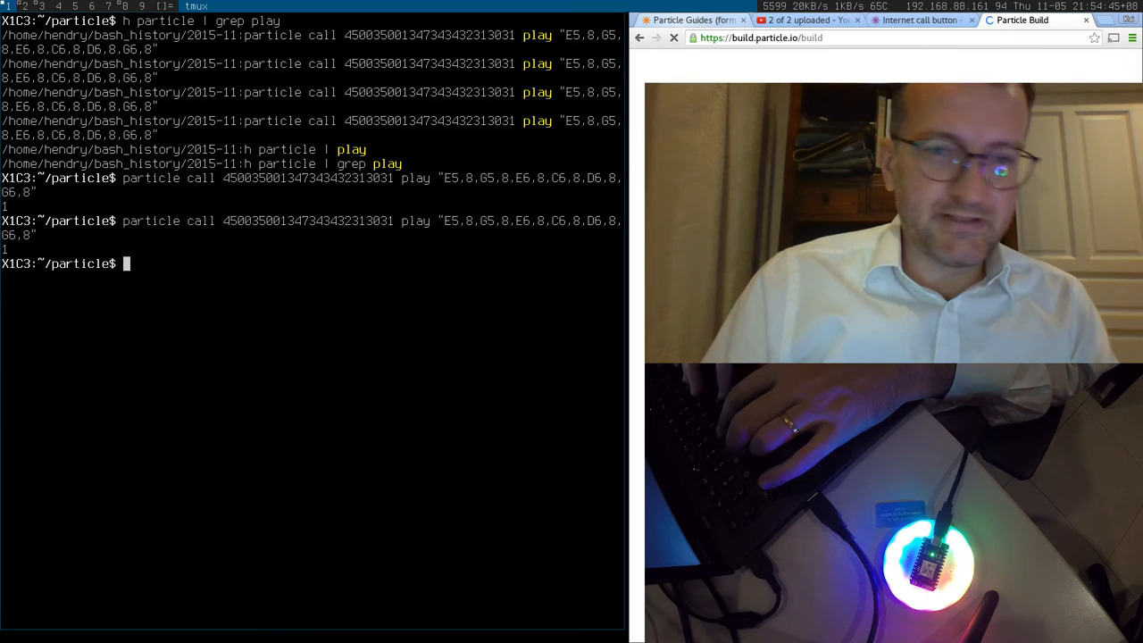
type("h particle")
Page through particle command history and rerun the gauge 35 call on the Photon
key("Return")
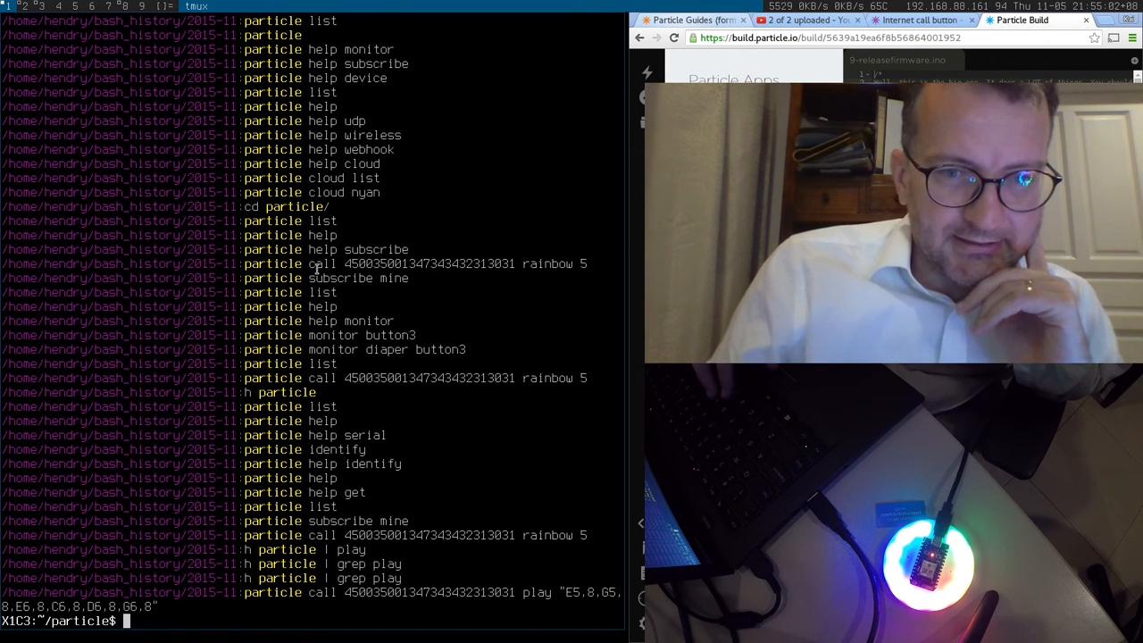
type("h particle")
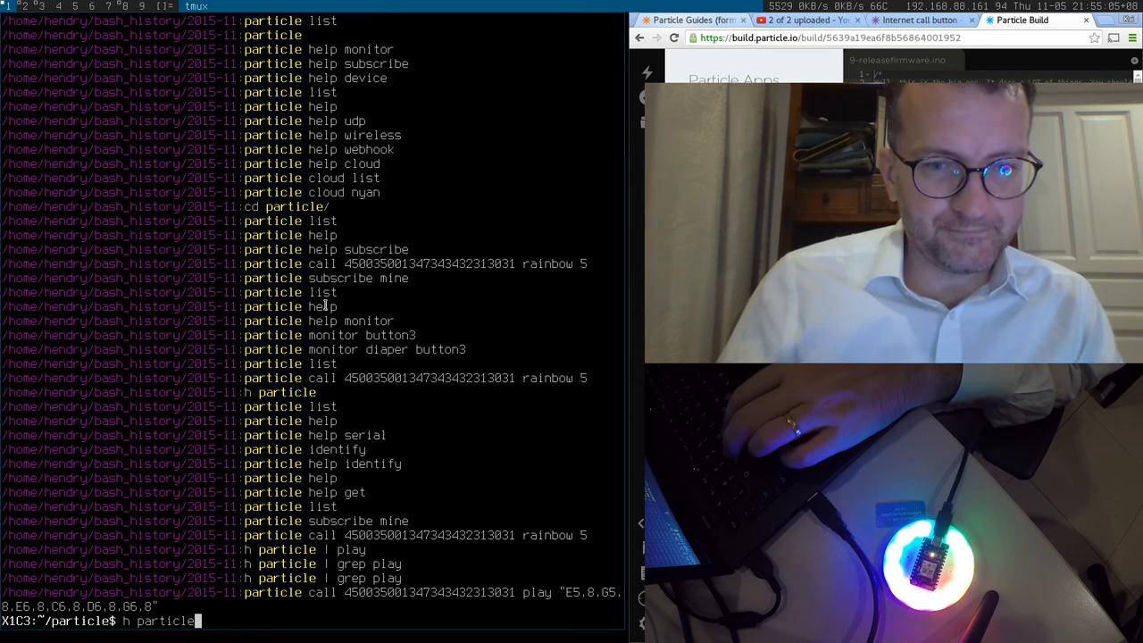
type(" | less")
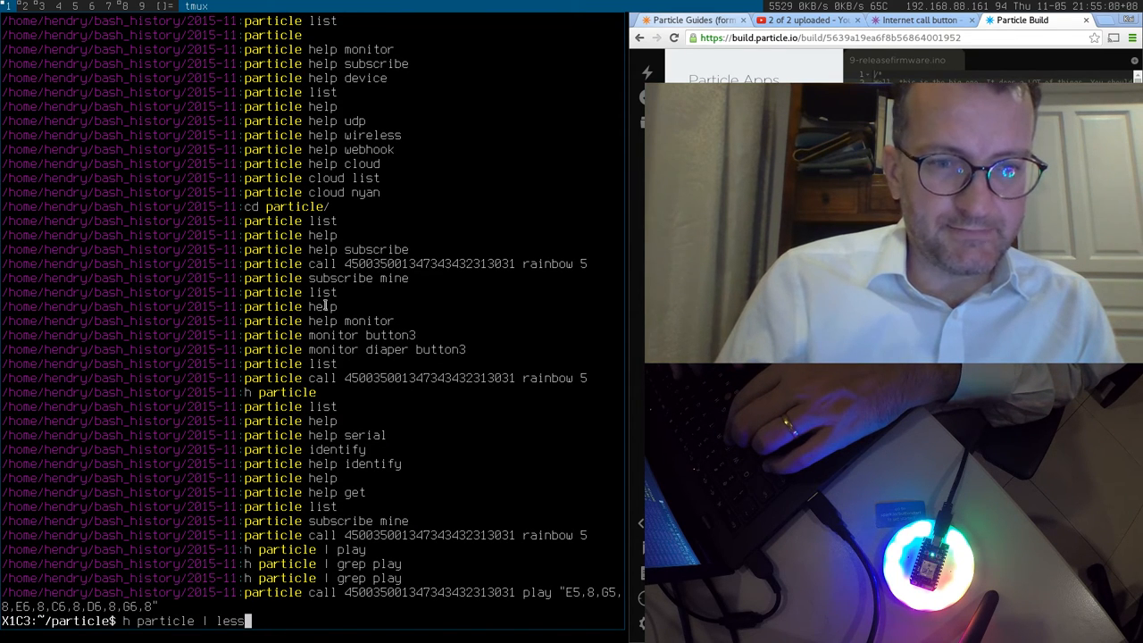
key("Return")
key("space")
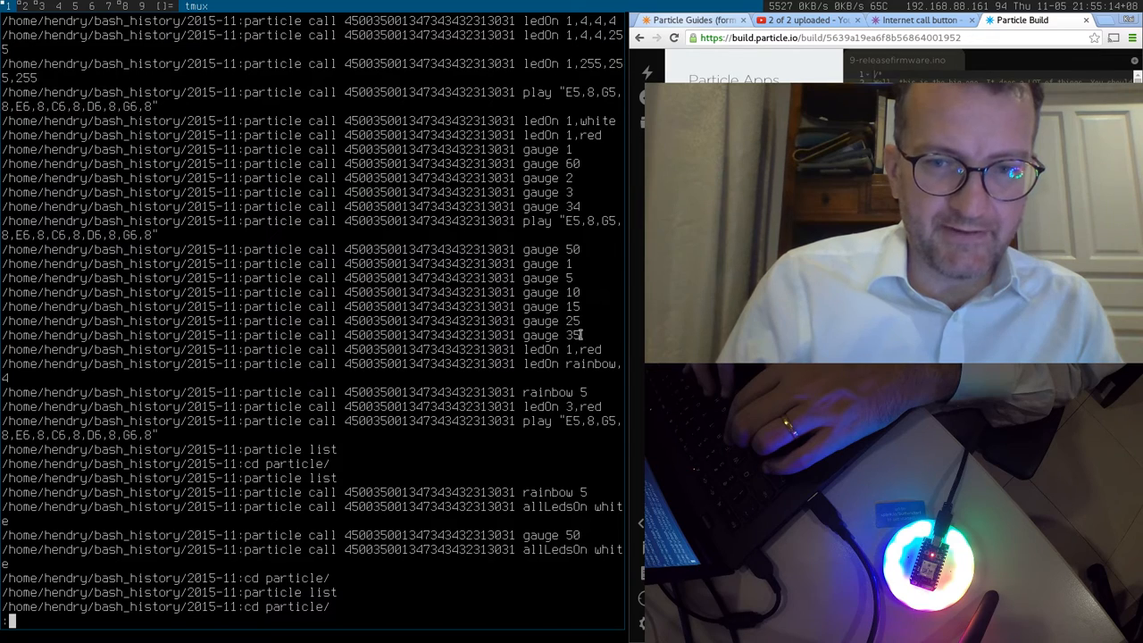
left_click_drag(582, 335, 244, 336)
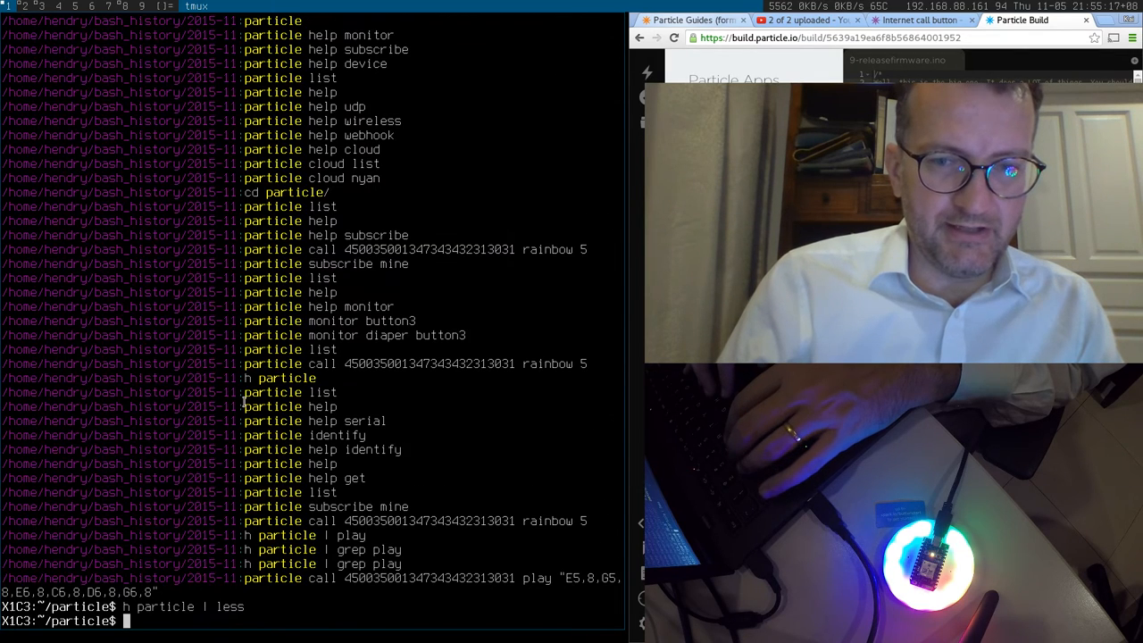
key("Up")
key("Return")
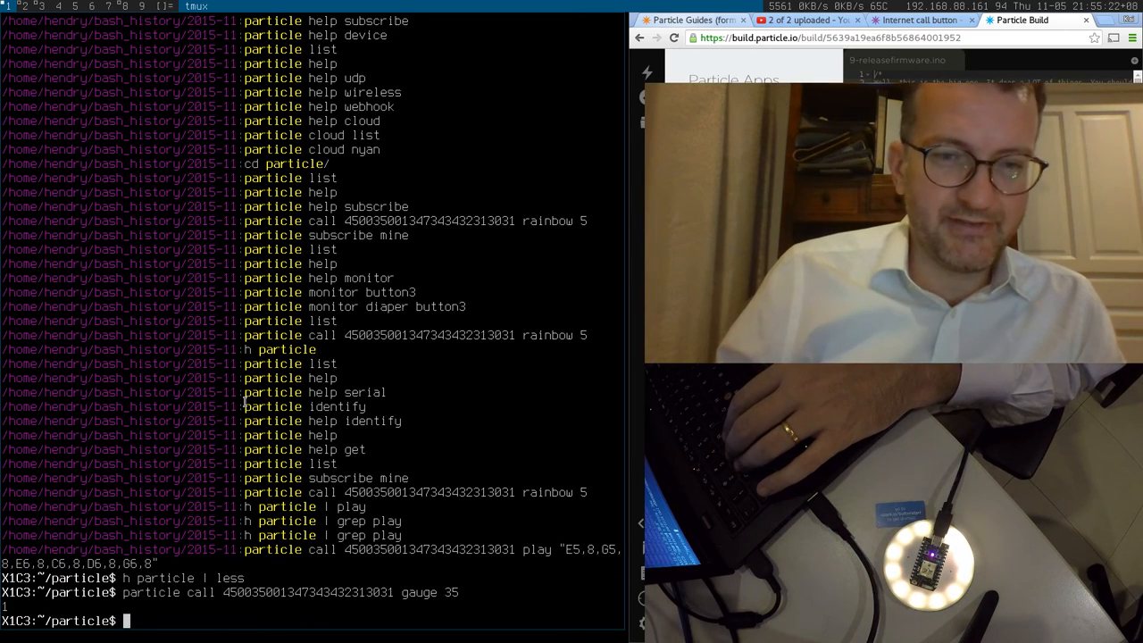
Review the paged history again and rerun the ledOn 3,red call from history search
key("Return")
key("space")
key("b")
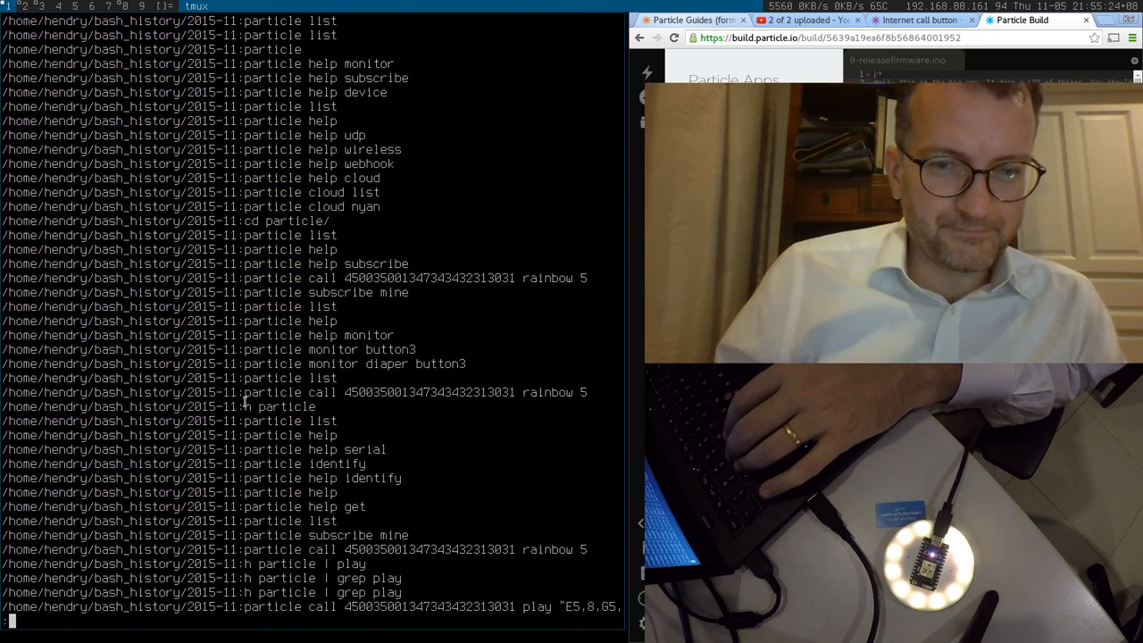
key("q")
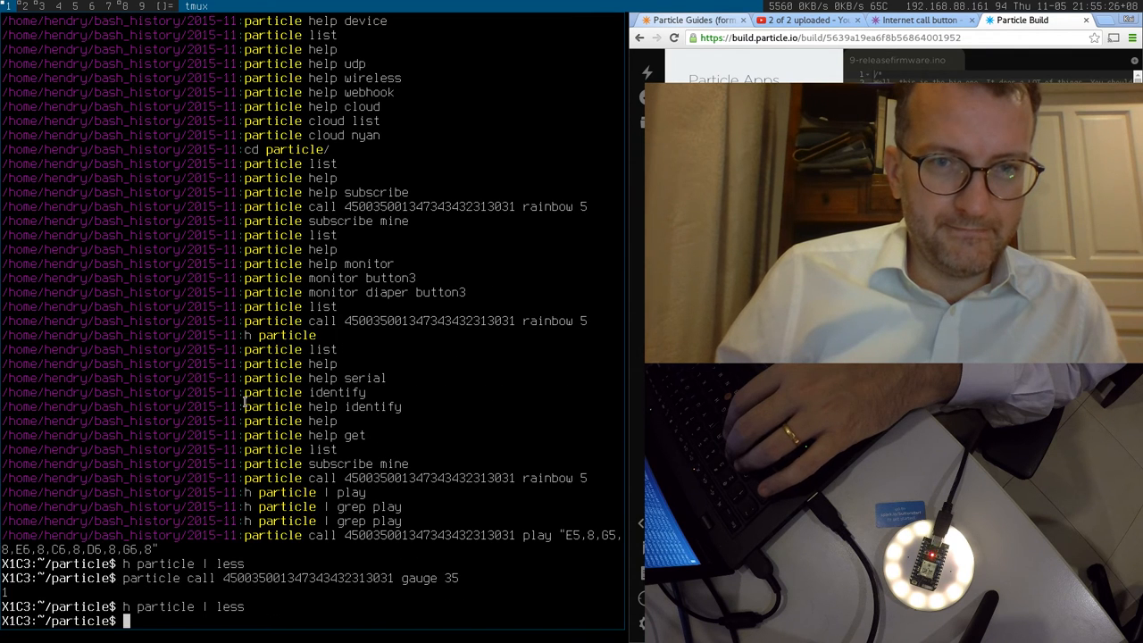
key("ctrl+r")
type("on")
key("Return")
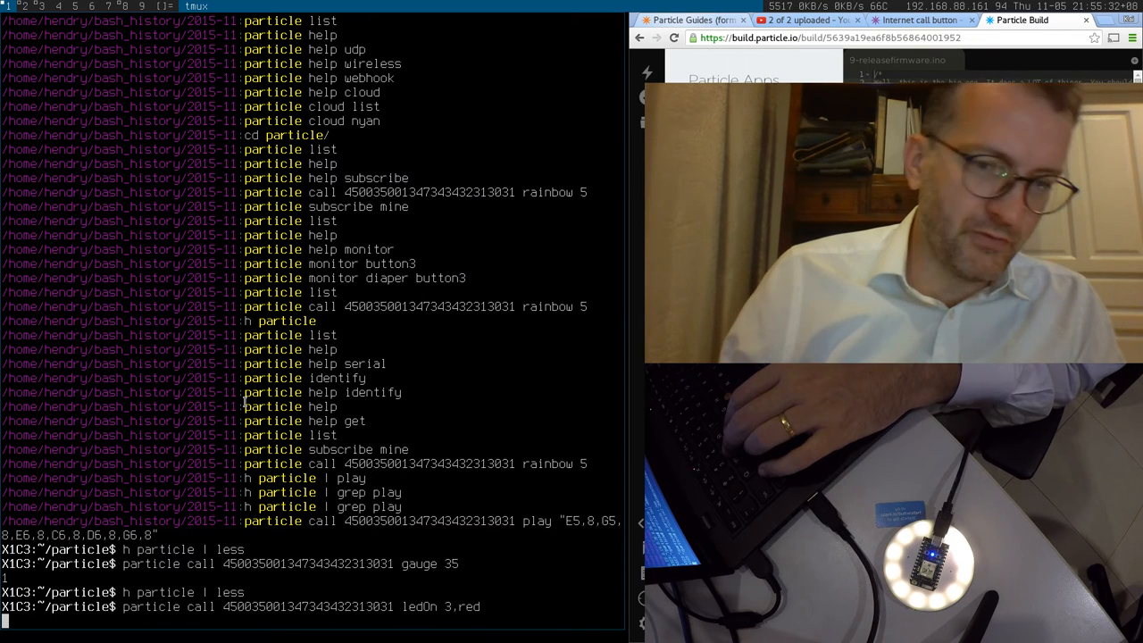
Rerun the allLedsOn white call, lighting the button white, and bring the browser forward
key("ctrl+r")
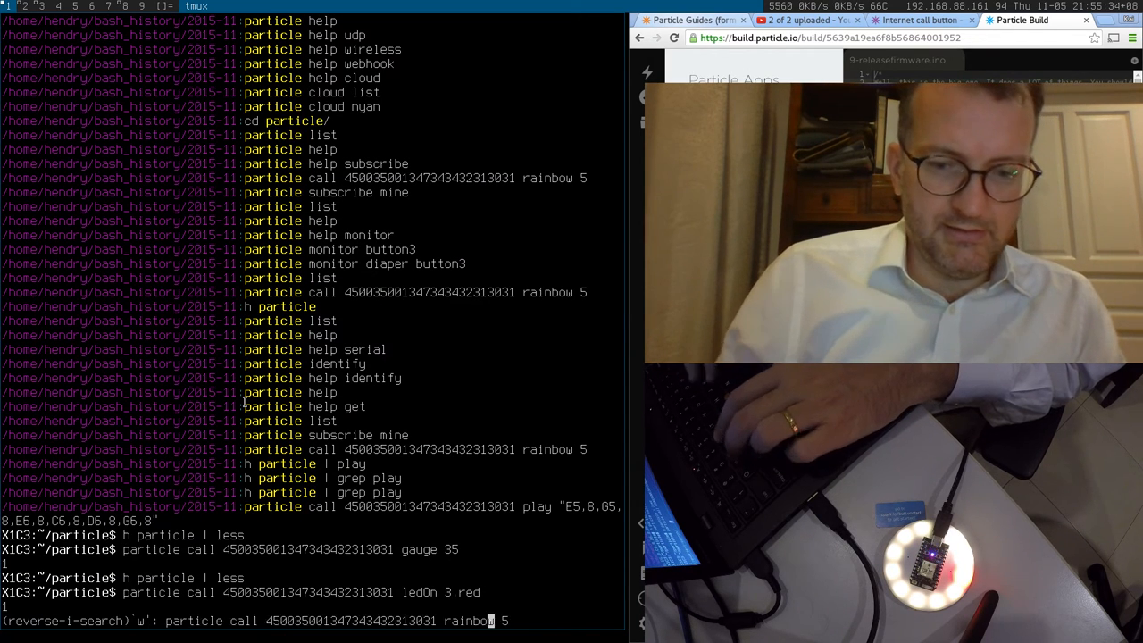
type("white")
key("Return")
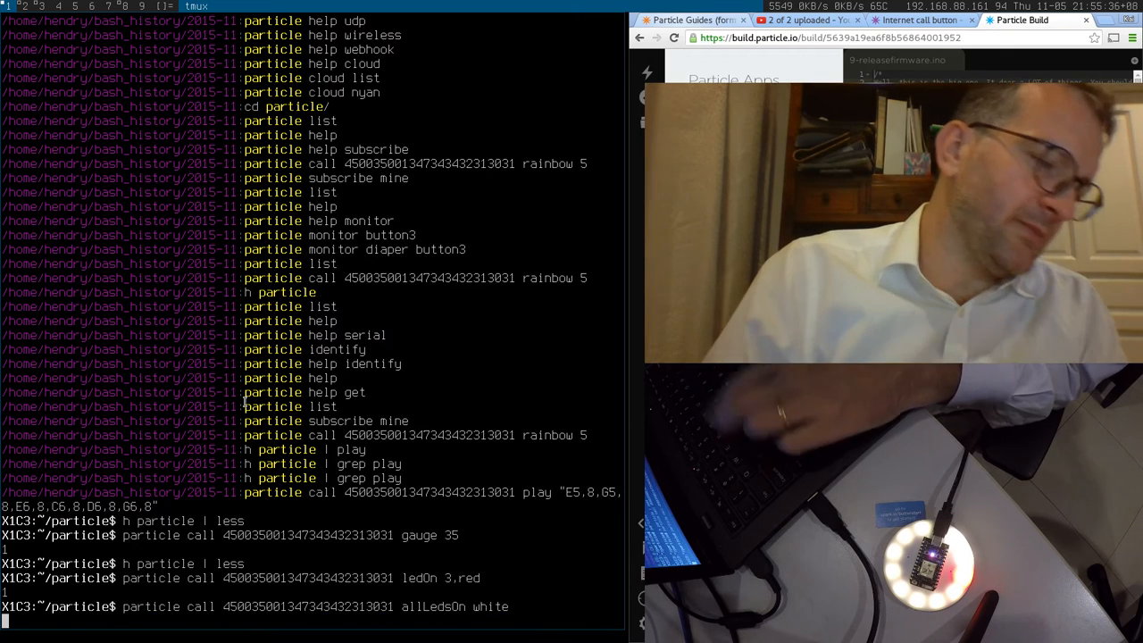
key("super+Right")
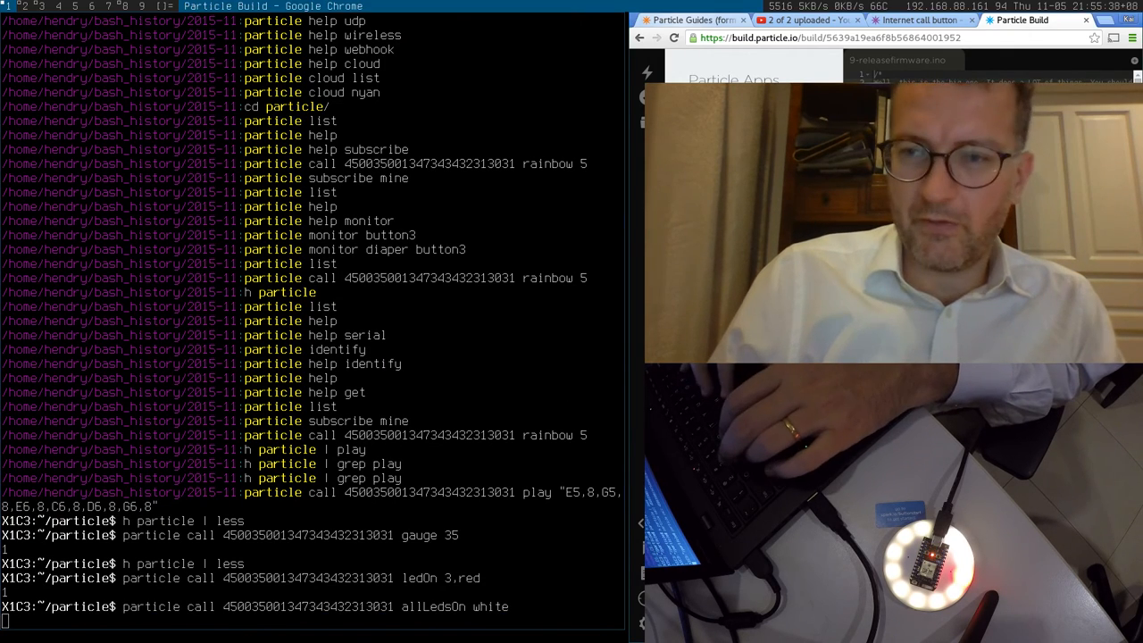
Focus Particle Build and collapse the app details so the 9_RELEASEFIRMWARE code has room
key("super+shift+Left")
key("Return")
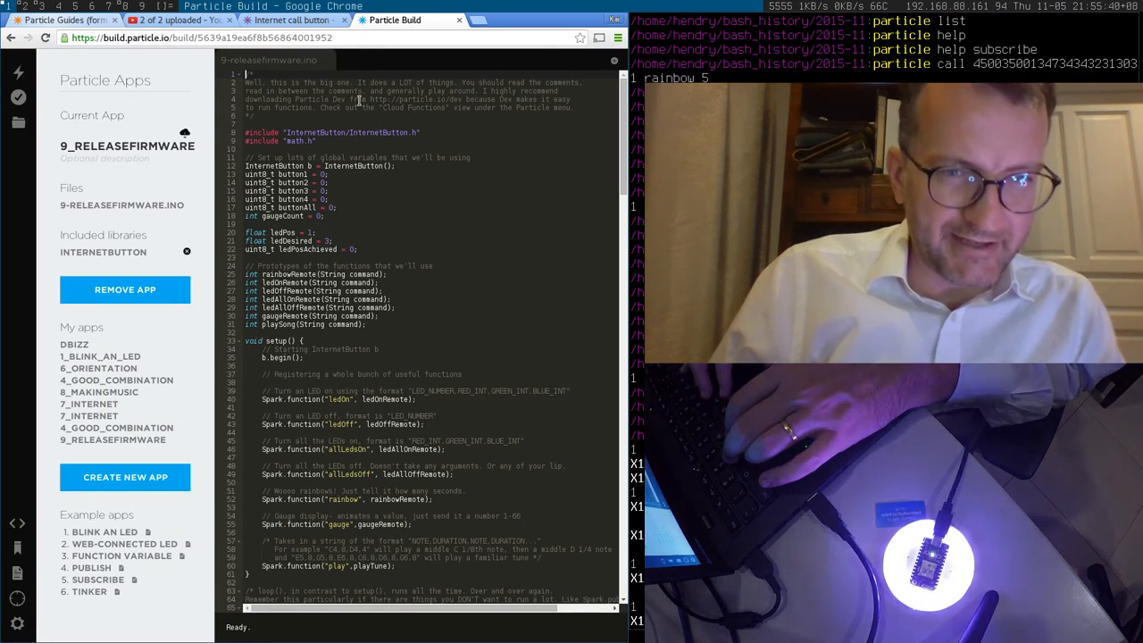
left_click(346, 381)
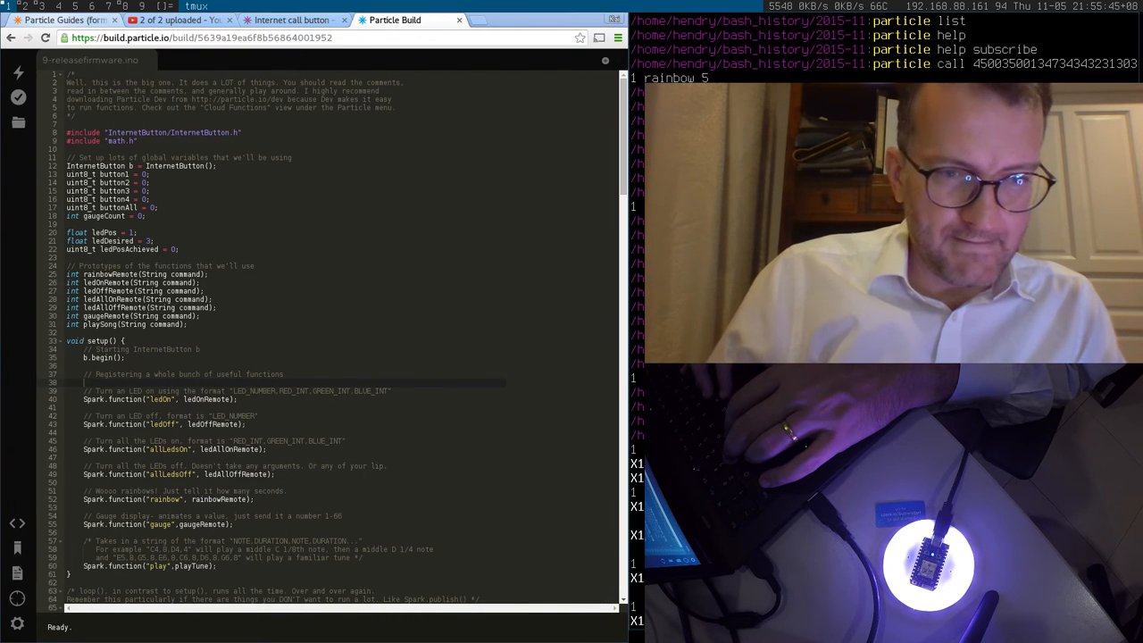
scroll(318, 268, "down", 2)
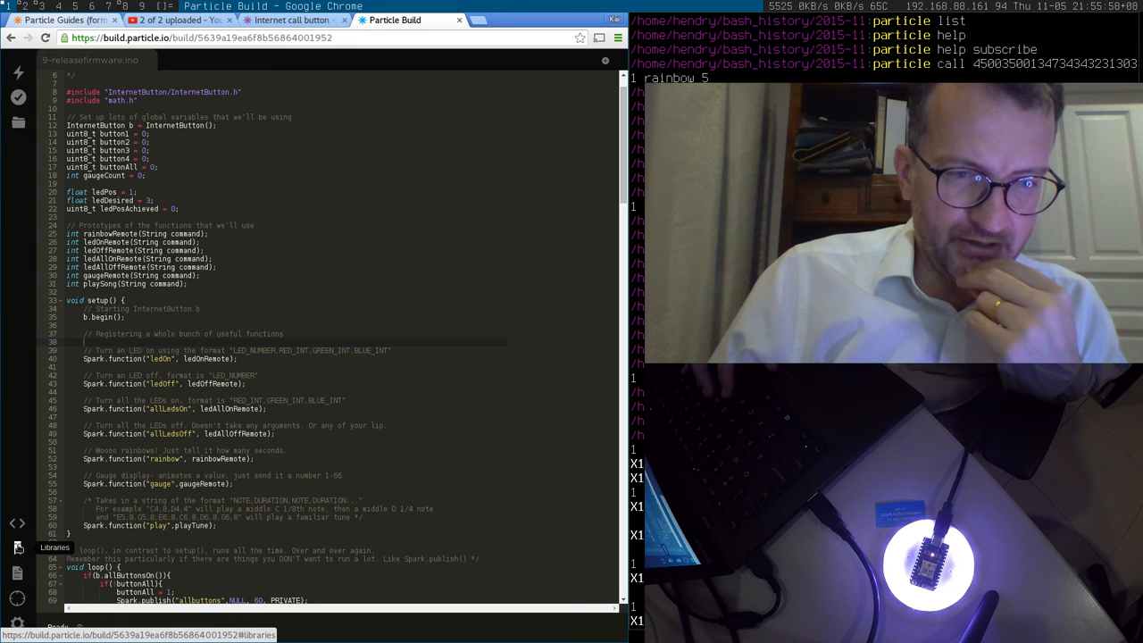
Open the InternetButton library from the Official Libraries list, showing 1_Blink_An_LED.cpp
left_click(17, 546)
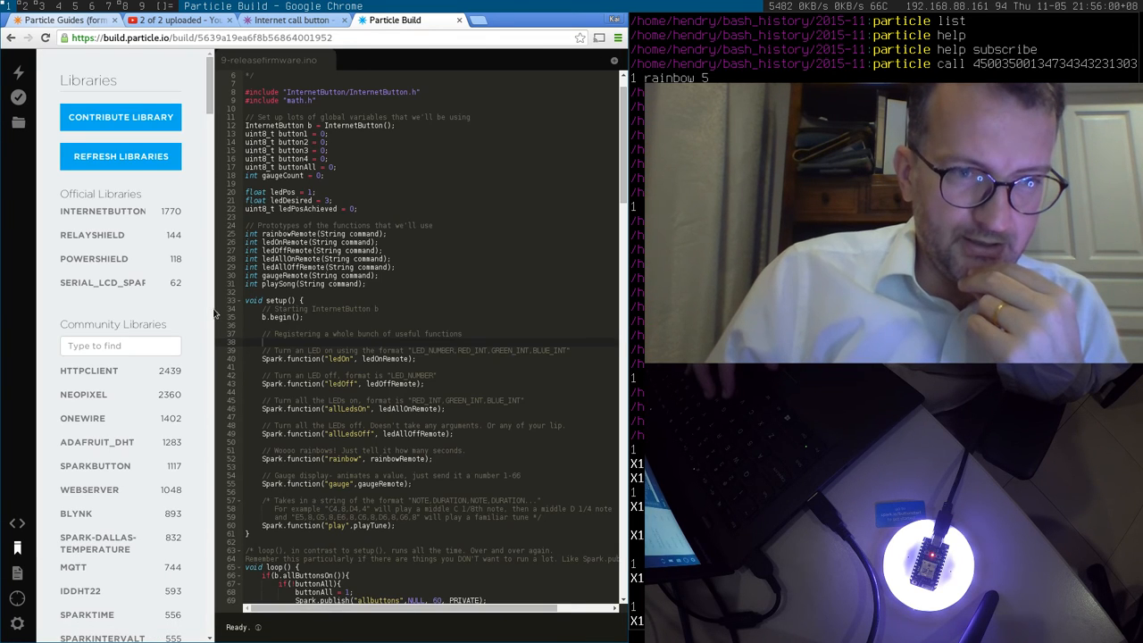
left_click(103, 212)
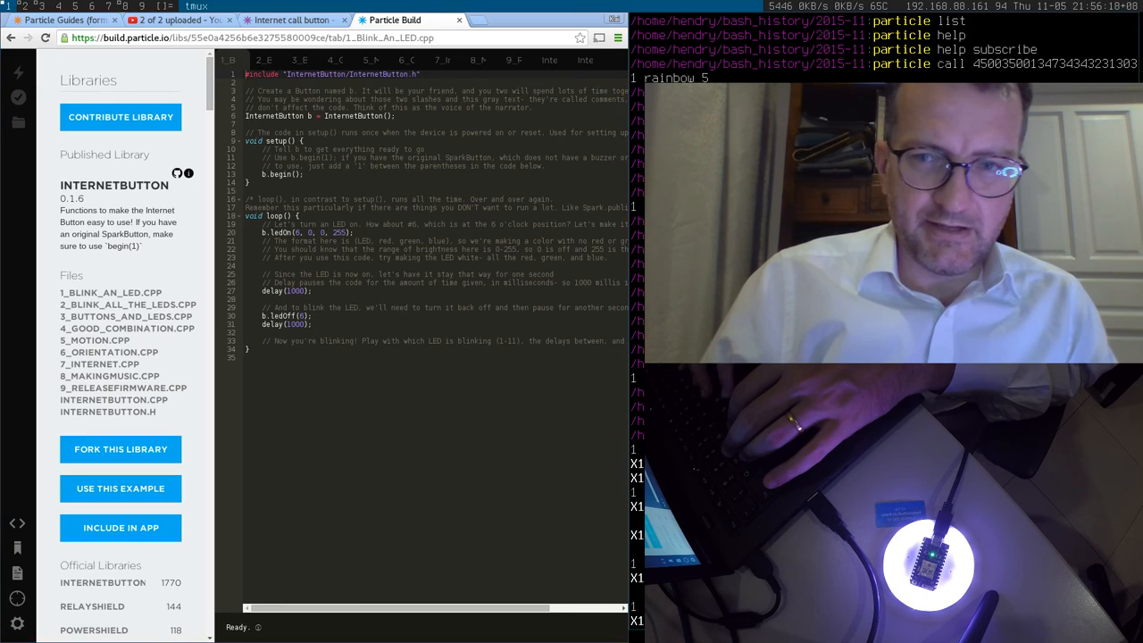
Swap the tmux terminal back to the main tile, showing allLedsOn white returned 1
key("super+Return")
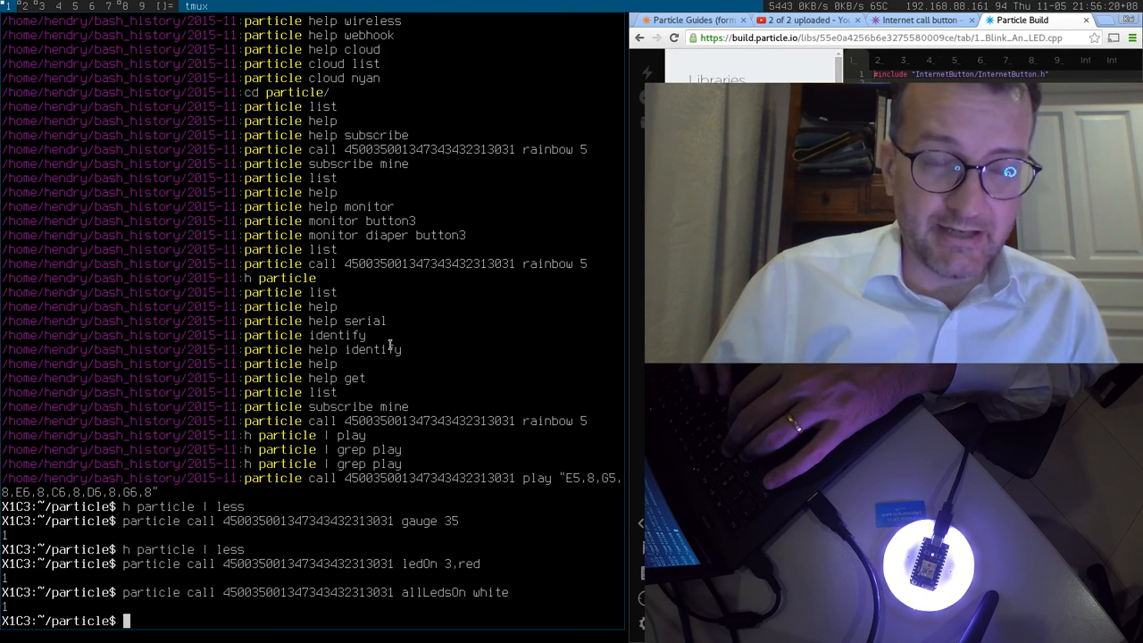
scroll(390, 344, "up", 5)
scroll(390, 343, "up", 5)
scroll(390, 344, "down", 5)
scroll(390, 344, "down", 5)
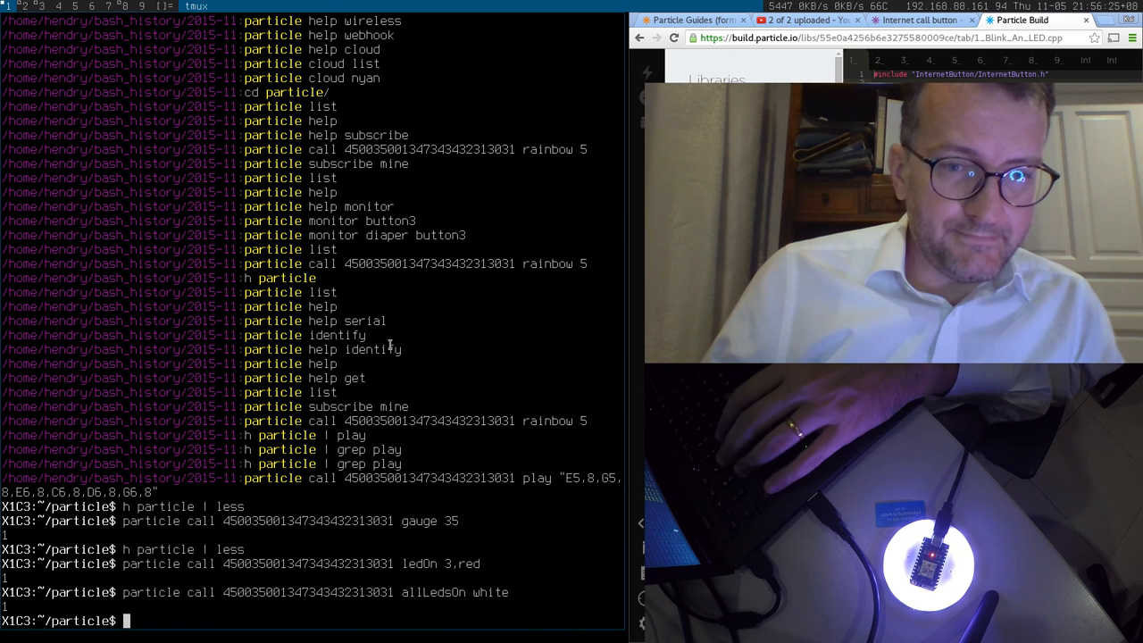